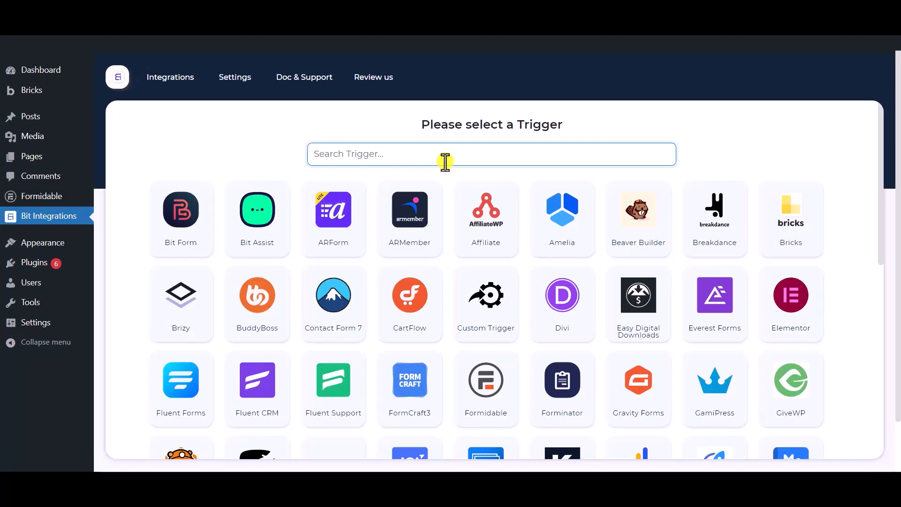
Use Formidable's Contact Form as the flow's trigger and continue to the action step.
{"action": "type", "text": "formida"}
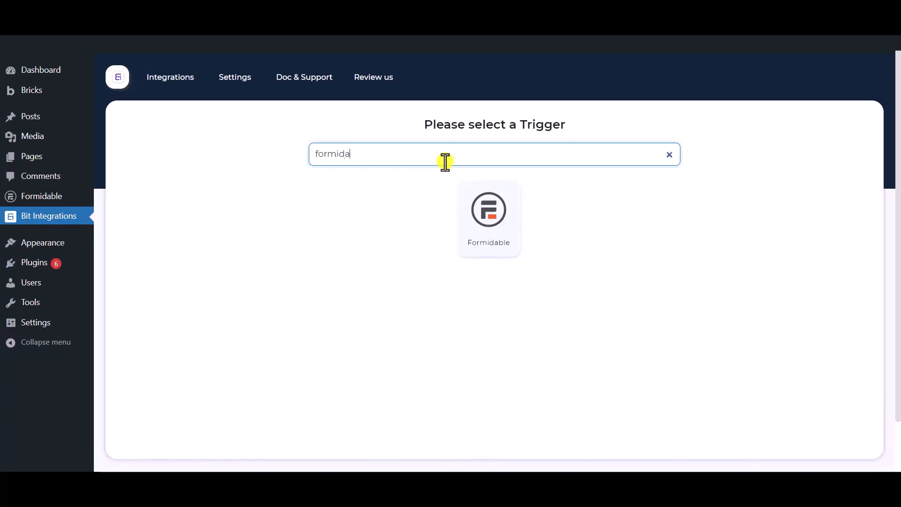
{"action": "type", "text": "ble"}
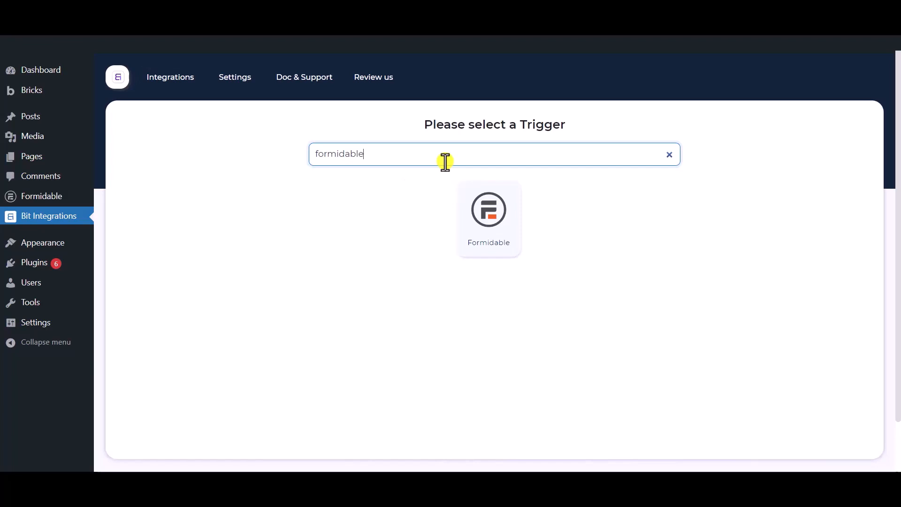
{"action": "left_click", "coordinate": [495, 246]}
{"action": "left_click", "coordinate": [461, 302]}
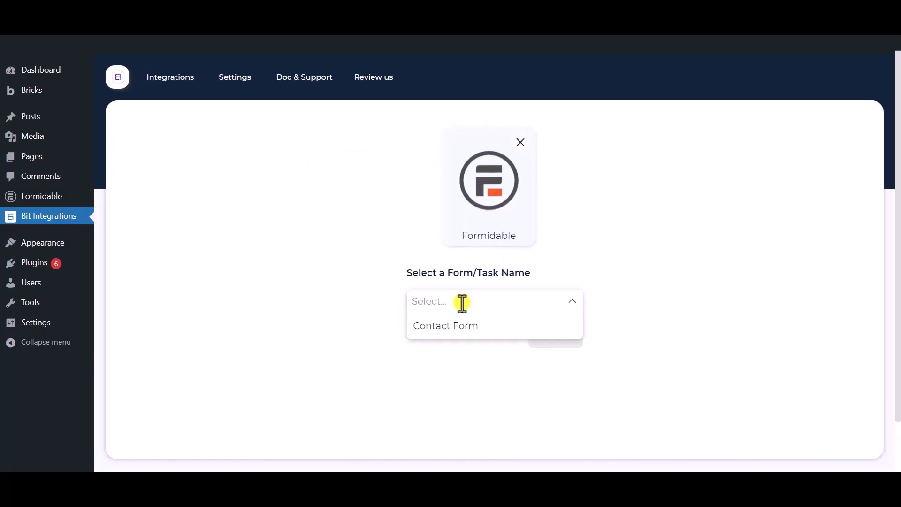
{"action": "left_click", "coordinate": [483, 331]}
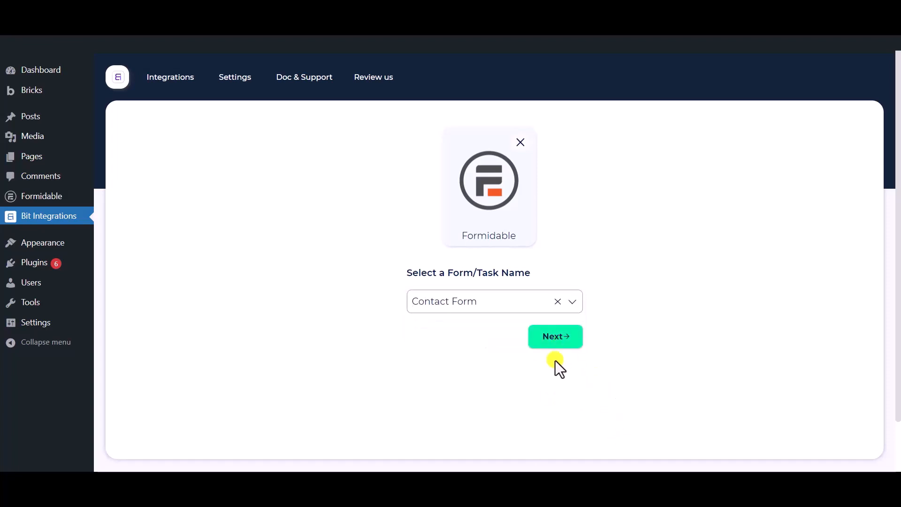
{"action": "left_click", "coordinate": [556, 344]}
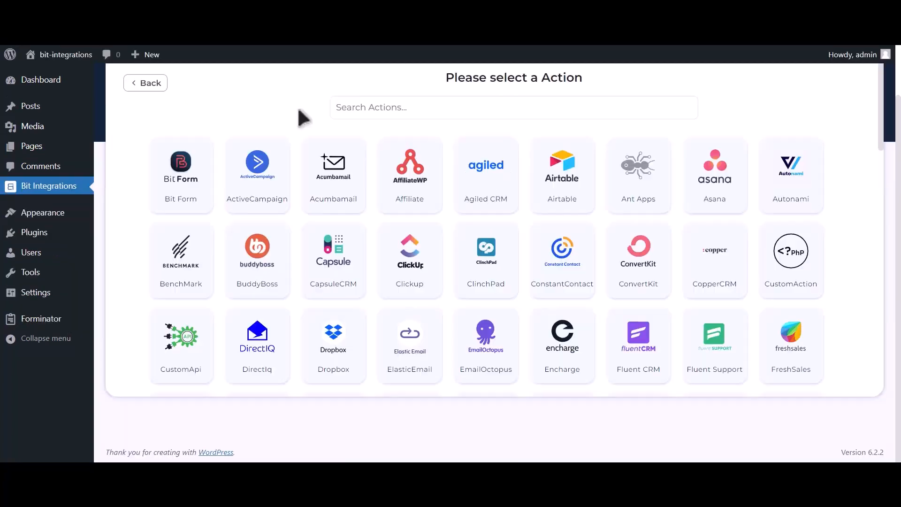
Search the actions for 'Mailup' and select the Mailup action.
{"action": "left_click", "coordinate": [358, 108]}
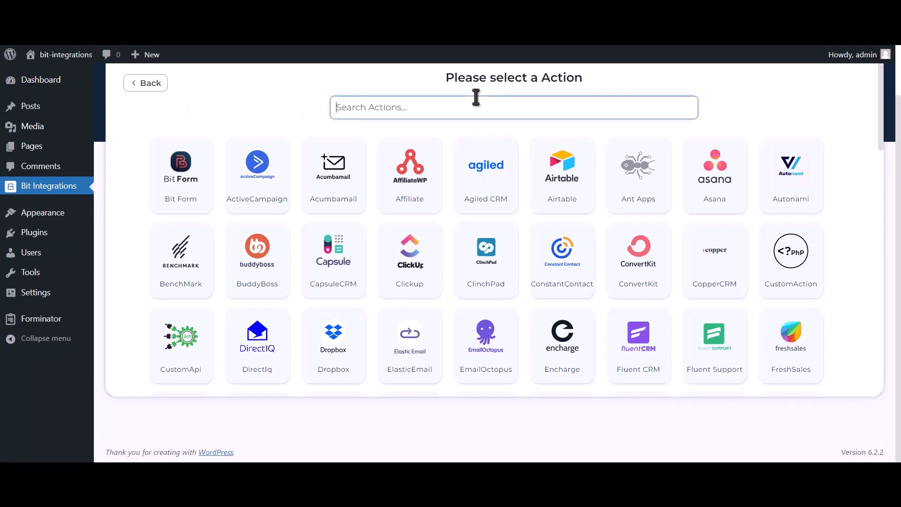
{"action": "type", "text": "Mailup"}
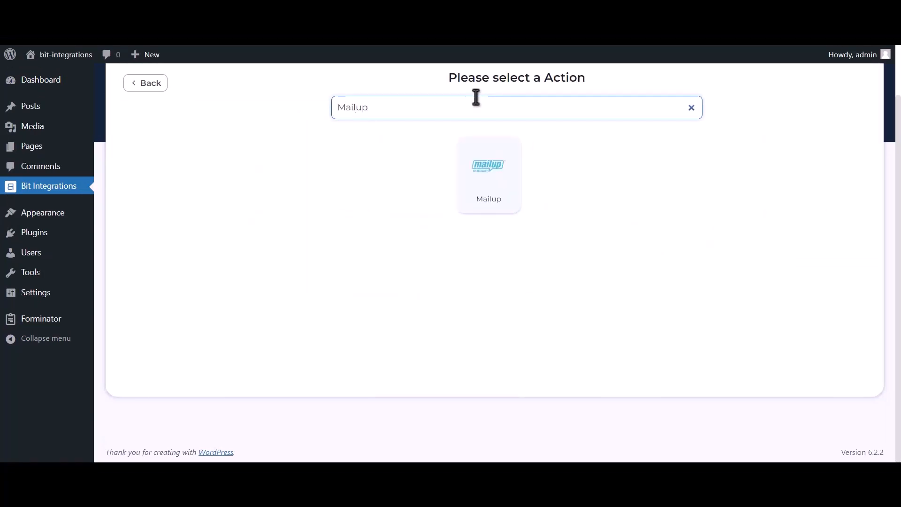
{"action": "left_click", "coordinate": [474, 190]}
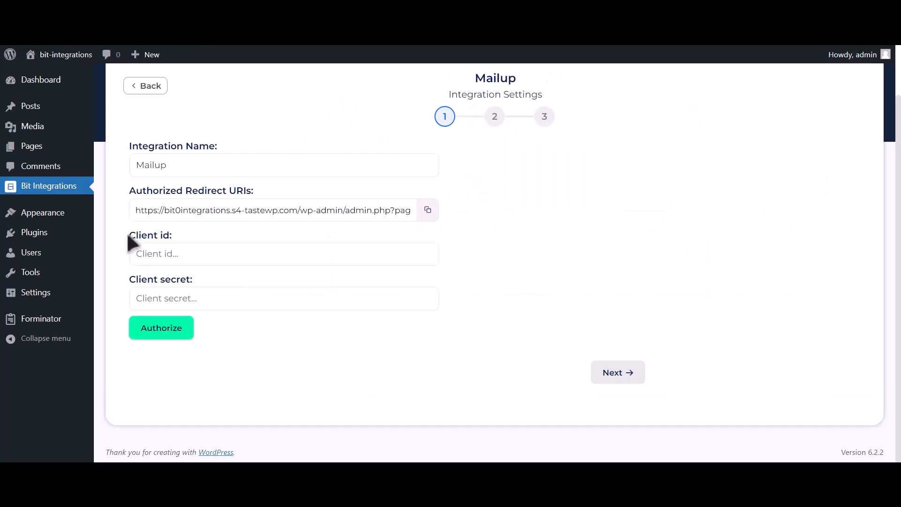
{"action": "left_click_drag", "start_coordinate": [139, 234], "coordinate": [171, 238]}
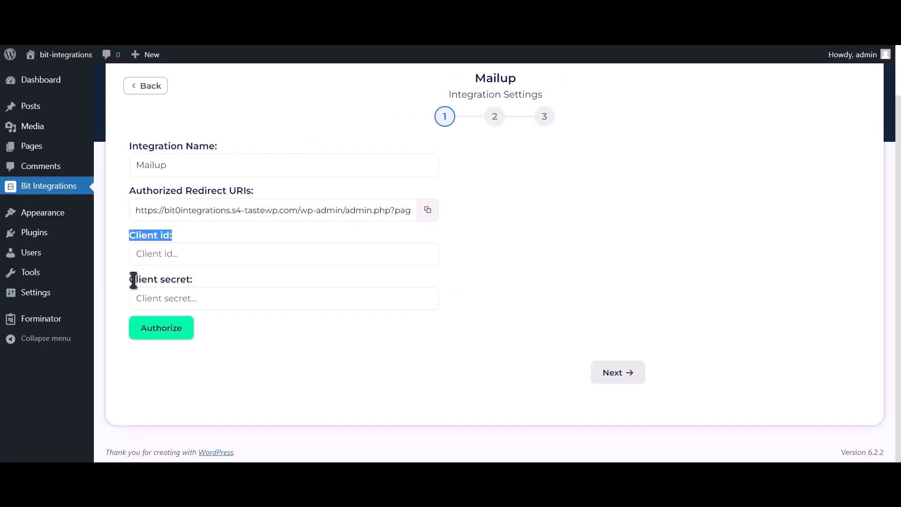
{"action": "left_click_drag", "start_coordinate": [131, 279], "coordinate": [190, 278]}
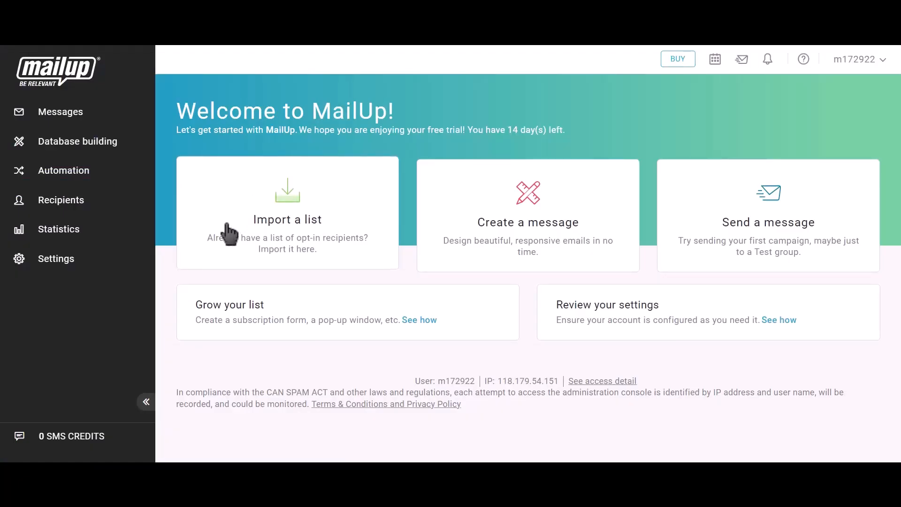
Go to MailUp's Advanced settings > Developer's corner and start a new API key.
{"action": "left_click", "coordinate": [74, 266]}
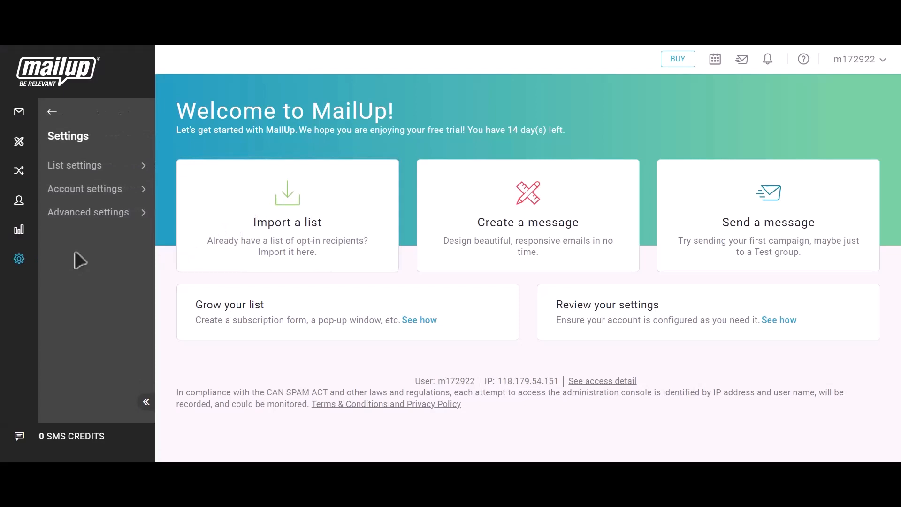
{"action": "left_click", "coordinate": [96, 219]}
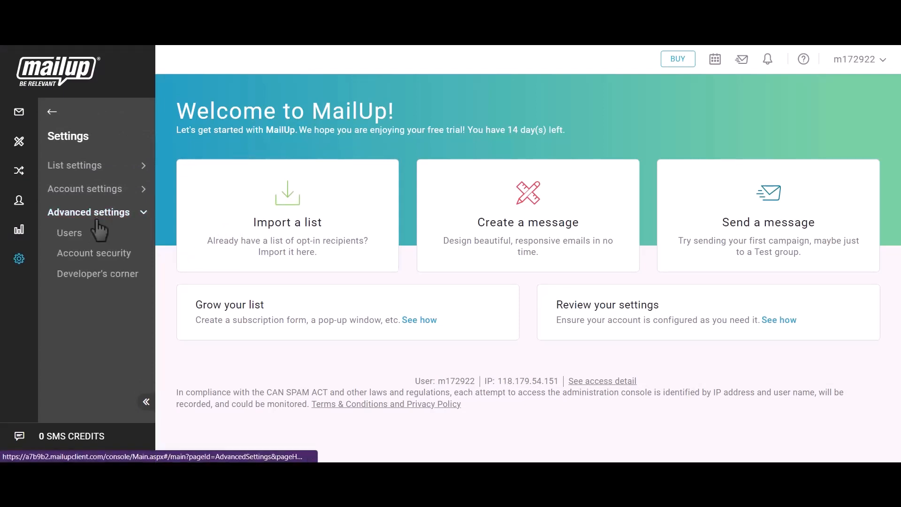
{"action": "left_click", "coordinate": [106, 278]}
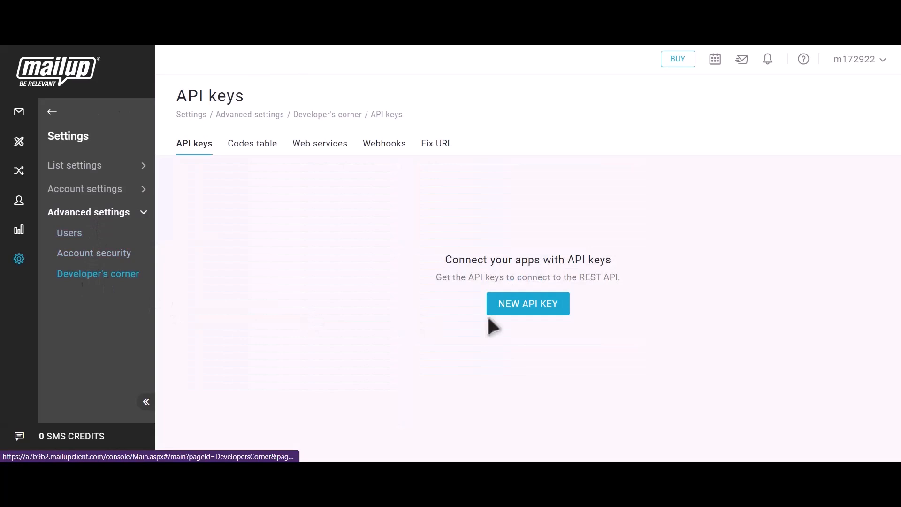
{"action": "left_click", "coordinate": [541, 313]}
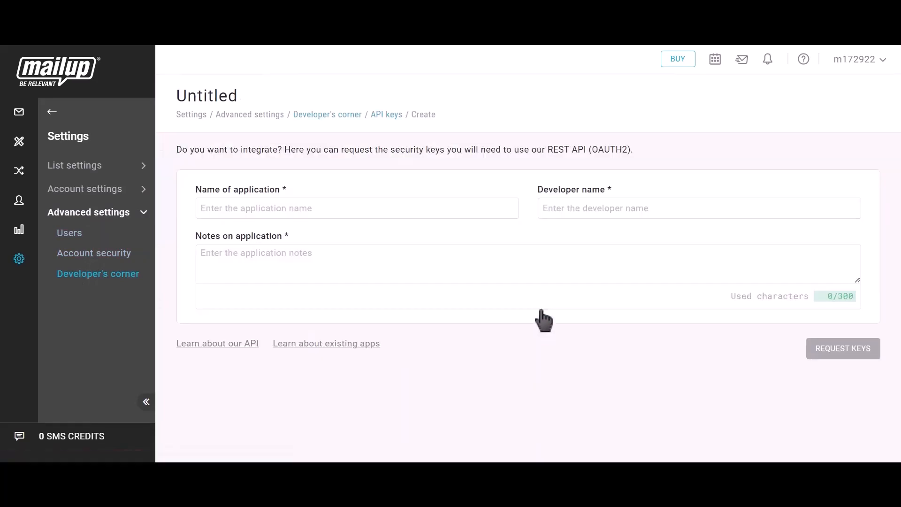
Request API keys with 'Bit Integrations' as application name, developer name and notes.
{"action": "left_click", "coordinate": [311, 208]}
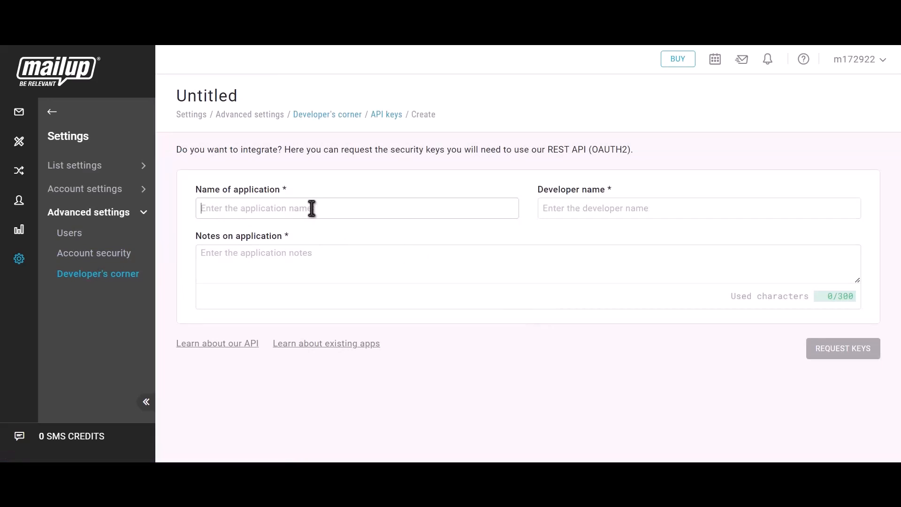
{"action": "type", "text": "Bit In"}
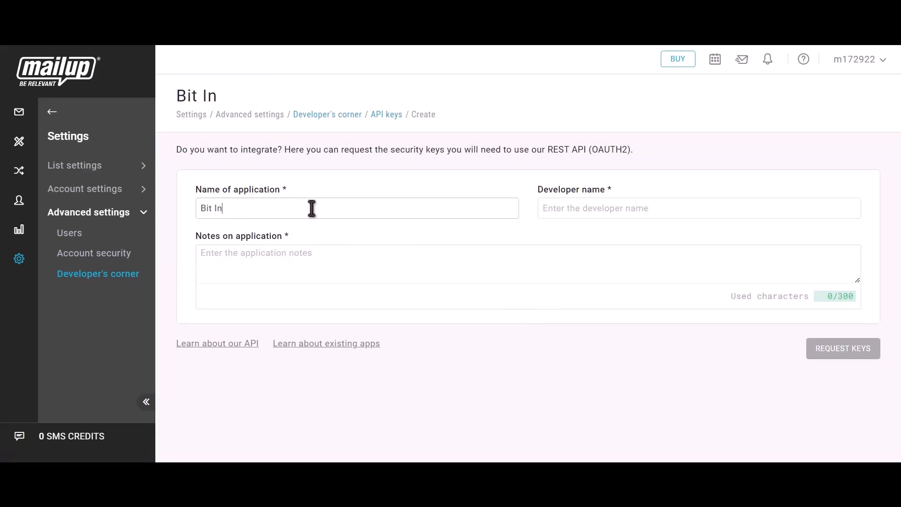
{"action": "type", "text": "tegrations"}
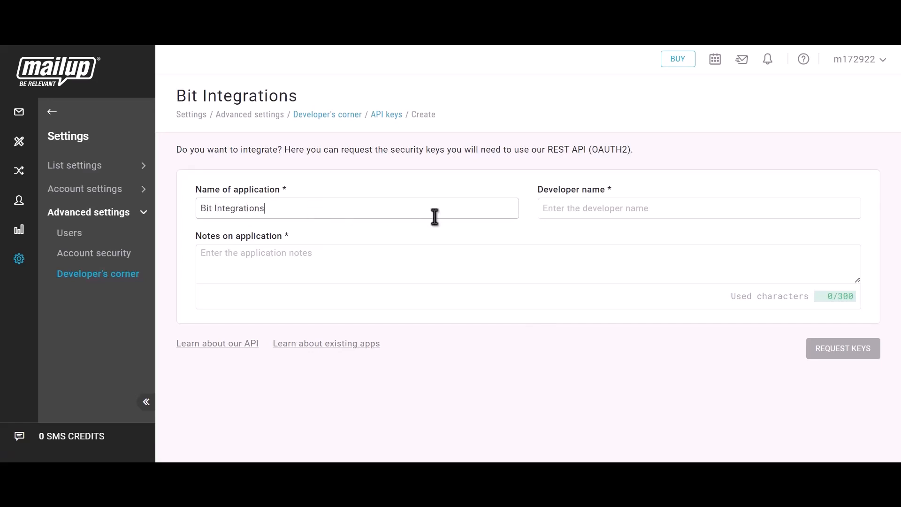
{"action": "left_click", "coordinate": [596, 210]}
{"action": "type", "text": "Bit"}
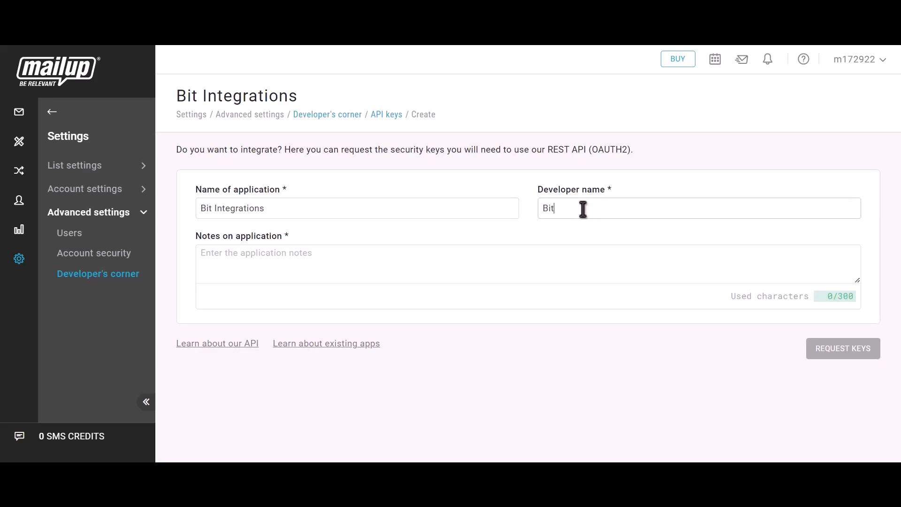
{"action": "type", "text": " Integrations"}
{"action": "left_click", "coordinate": [286, 269]}
{"action": "type", "text": "Bit i"}
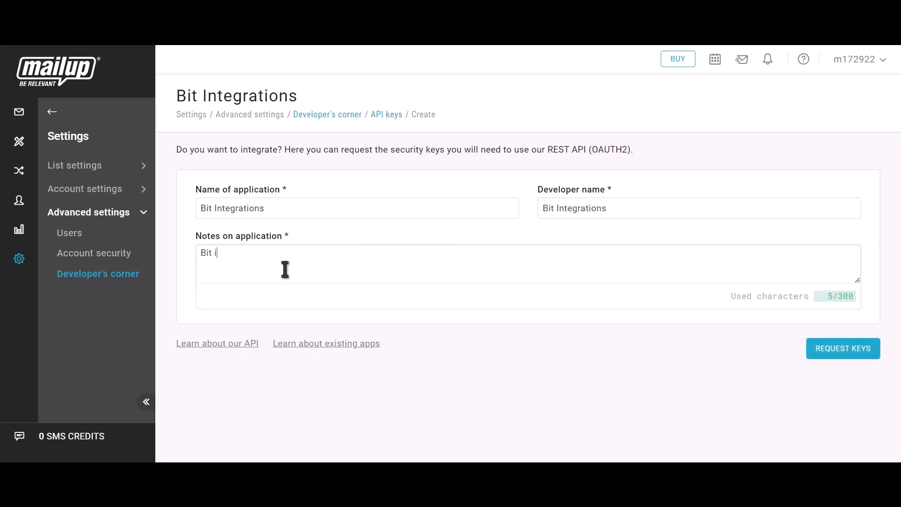
{"action": "type", "text": "ntegrations"}
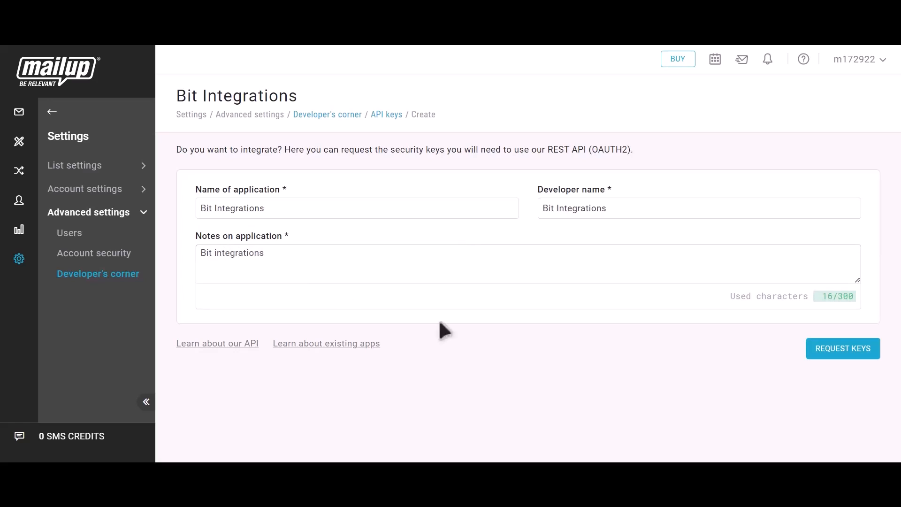
{"action": "left_click", "coordinate": [854, 359]}
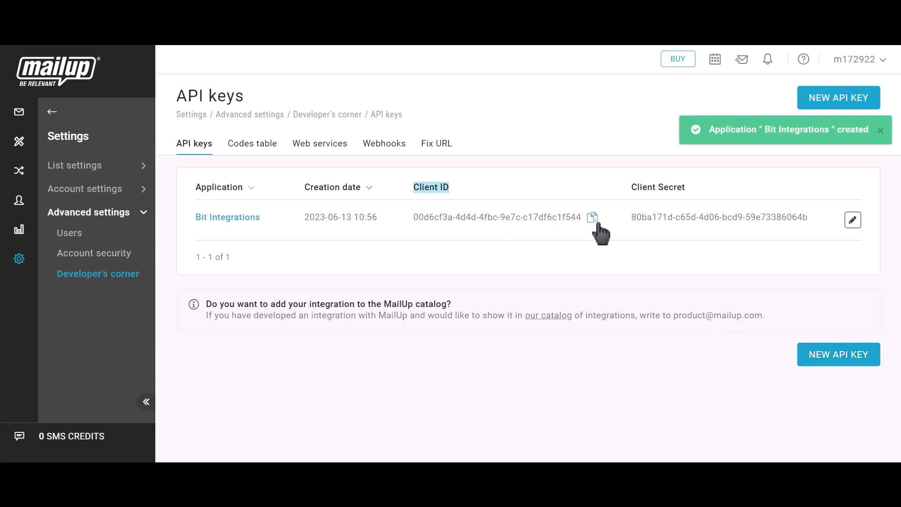
Copy MailUp's Client ID into the Bit Integrations Client id field.
{"action": "left_click", "coordinate": [590, 217]}
{"action": "key", "text": "ctrl+Tab"}
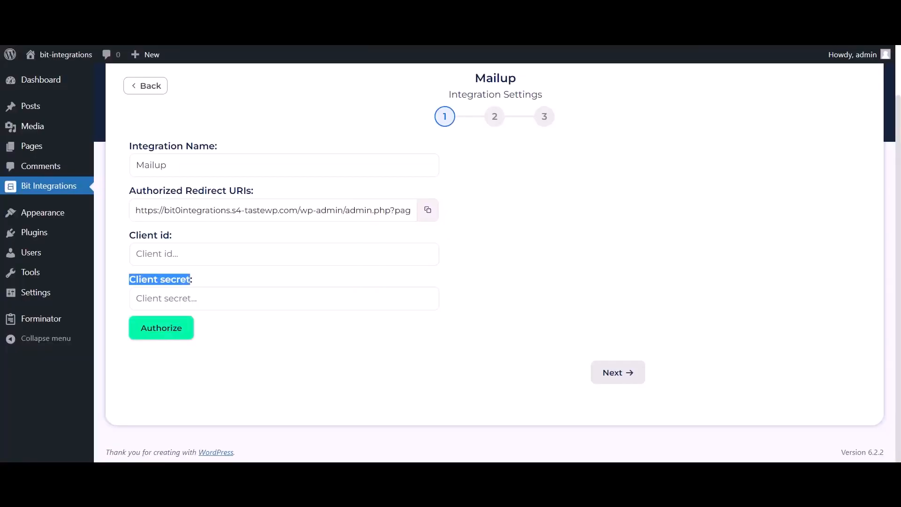
{"action": "left_click", "coordinate": [220, 260]}
{"action": "key", "text": "ctrl+v"}
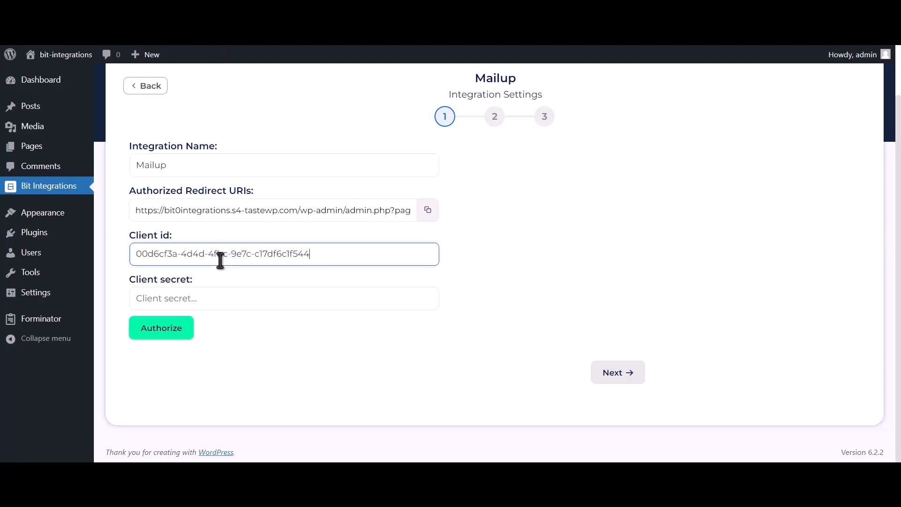
Copy the Client Secret into Bit Integrations and authorize the MailUp connection.
{"action": "key", "text": "ctrl+Tab"}
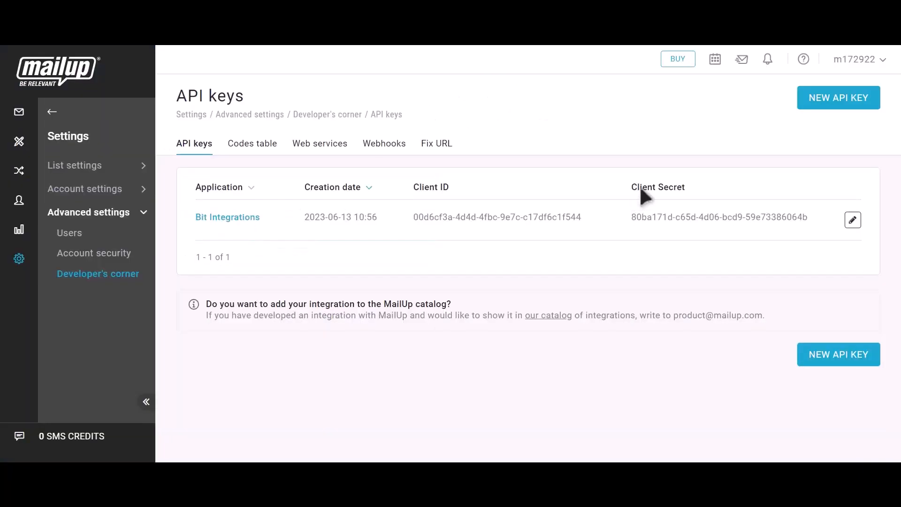
{"action": "left_click", "coordinate": [819, 218]}
{"action": "key", "text": "ctrl+Tab"}
{"action": "left_click", "coordinate": [212, 304]}
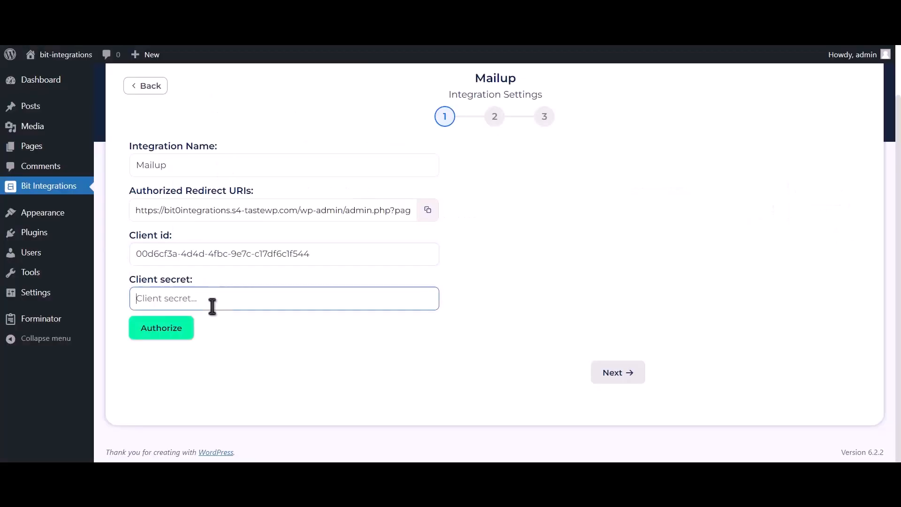
{"action": "key", "text": "ctrl+v"}
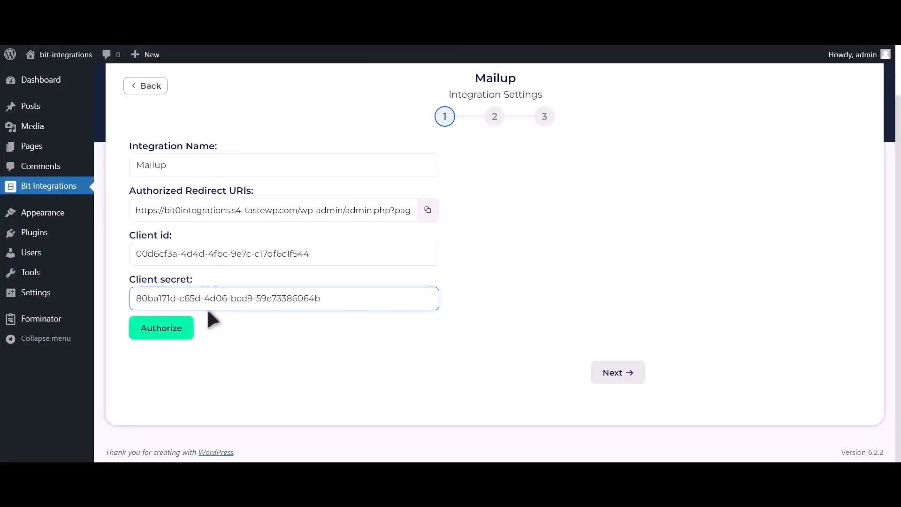
{"action": "left_click", "coordinate": [164, 329]}
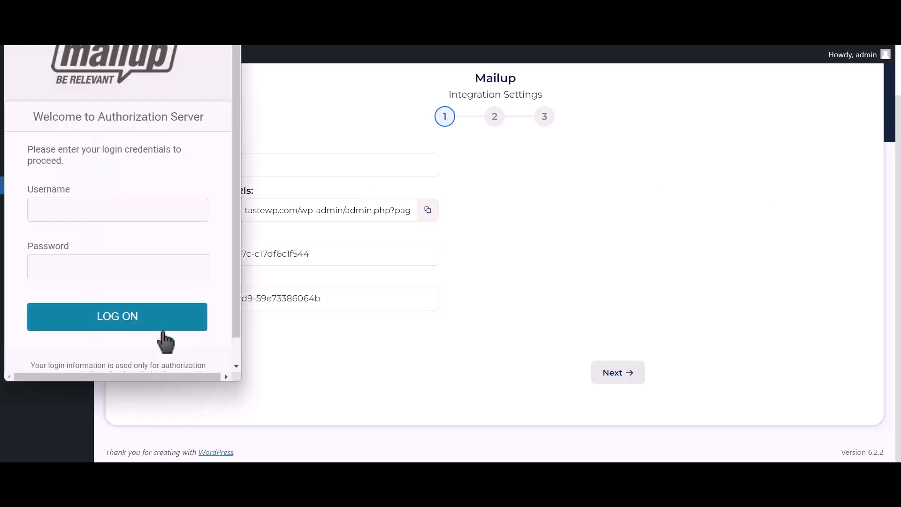
{"action": "left_click", "coordinate": [169, 208]}
Log on to MailUp with the saved login, confirm access for Bit Integrations, and proceed.
{"action": "left_click", "coordinate": [169, 240]}
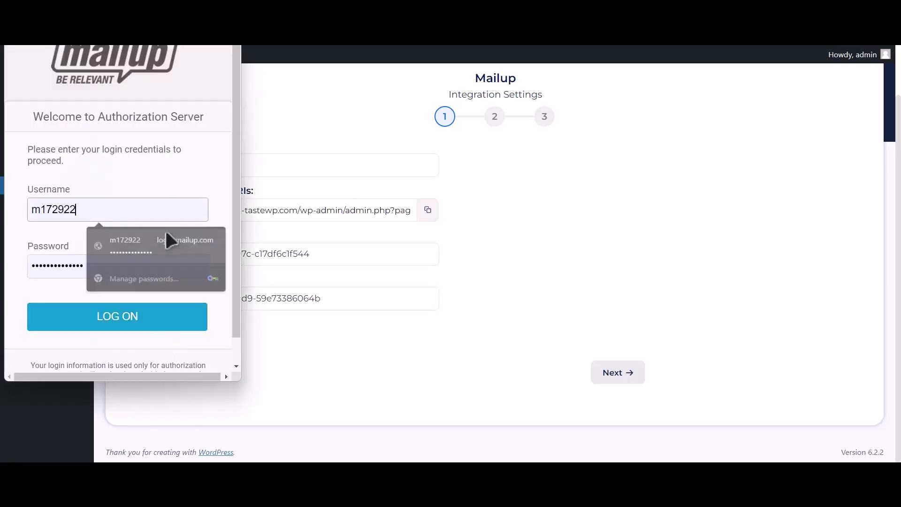
{"action": "left_click", "coordinate": [135, 323]}
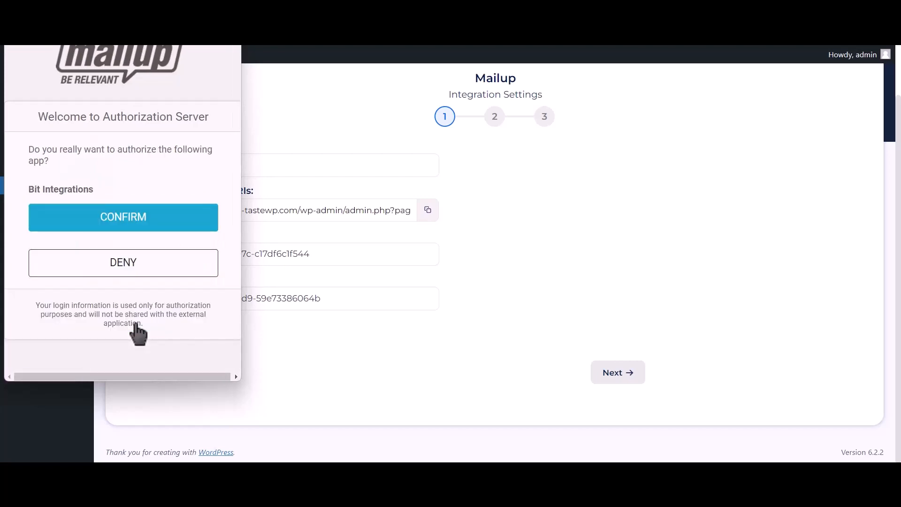
{"action": "left_click", "coordinate": [196, 220]}
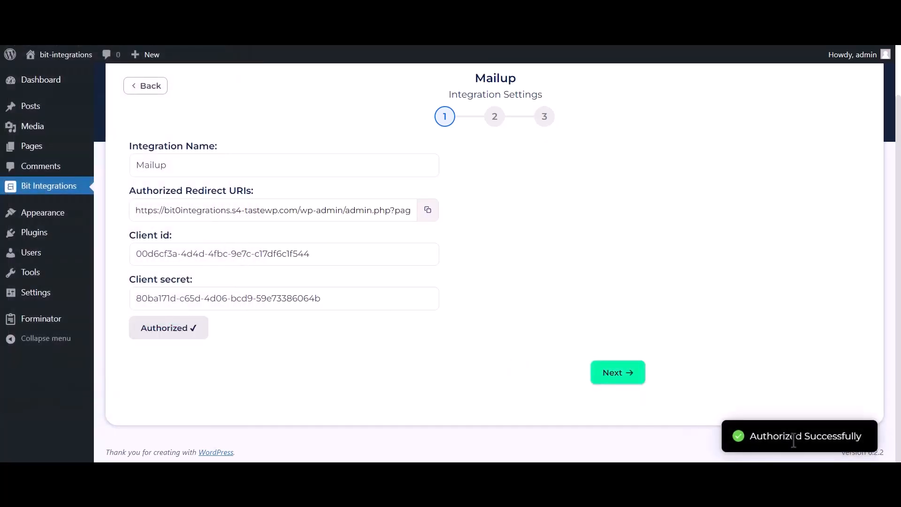
{"action": "left_click_drag", "start_coordinate": [751, 436], "coordinate": [866, 440]}
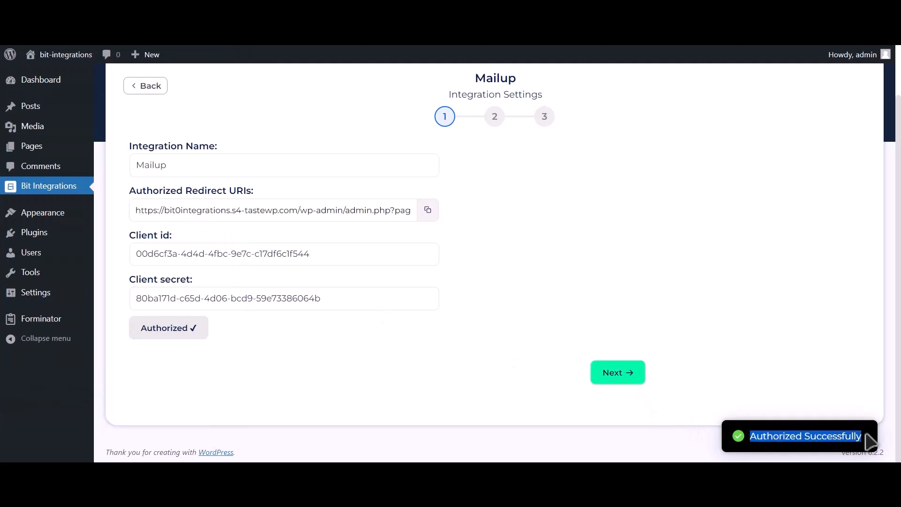
{"action": "left_click", "coordinate": [632, 379]}
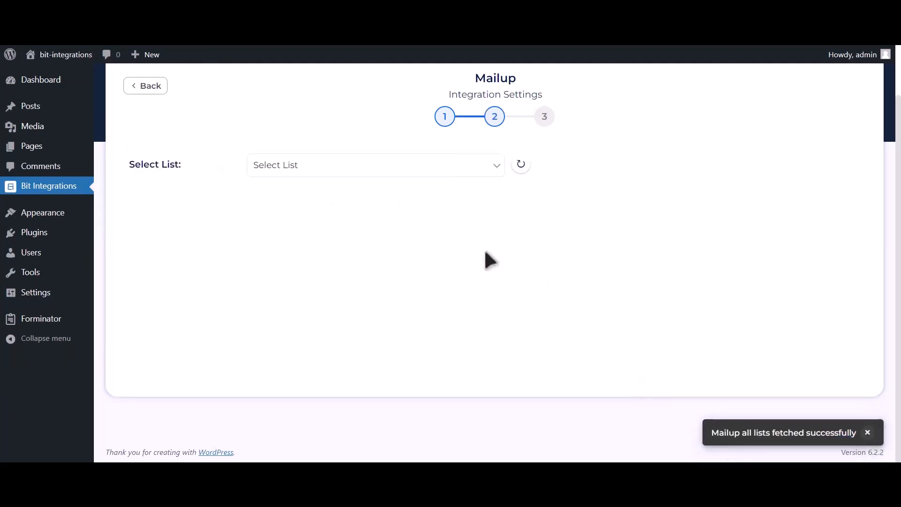
Choose the News list and the TEST group for the MailUp action.
{"action": "left_click", "coordinate": [368, 170]}
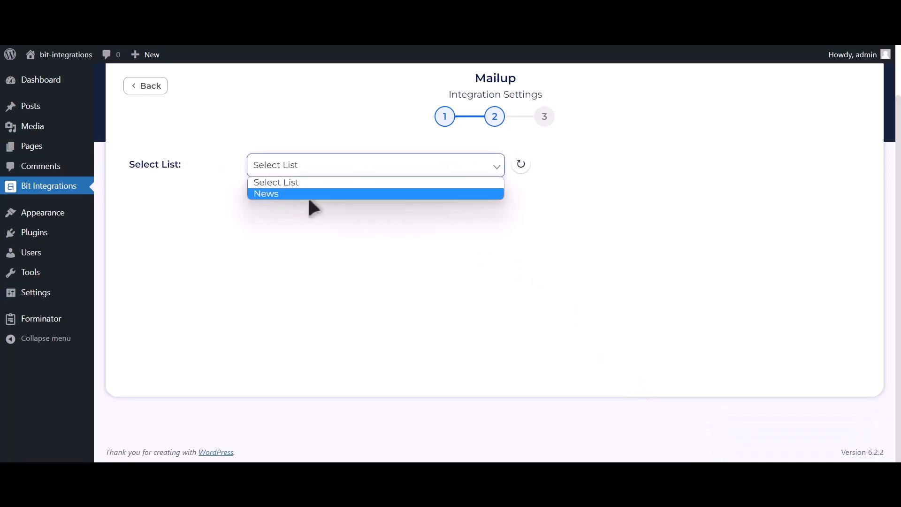
{"action": "left_click", "coordinate": [330, 195]}
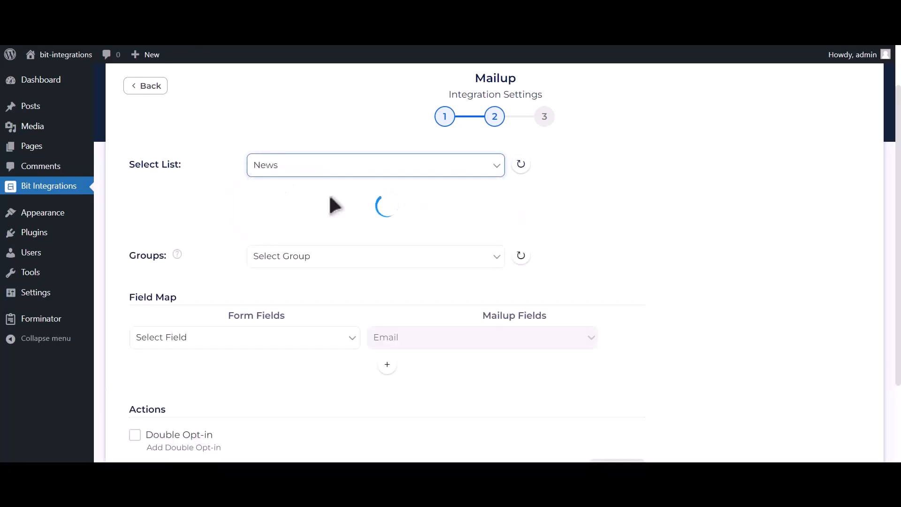
{"action": "left_click", "coordinate": [371, 201]}
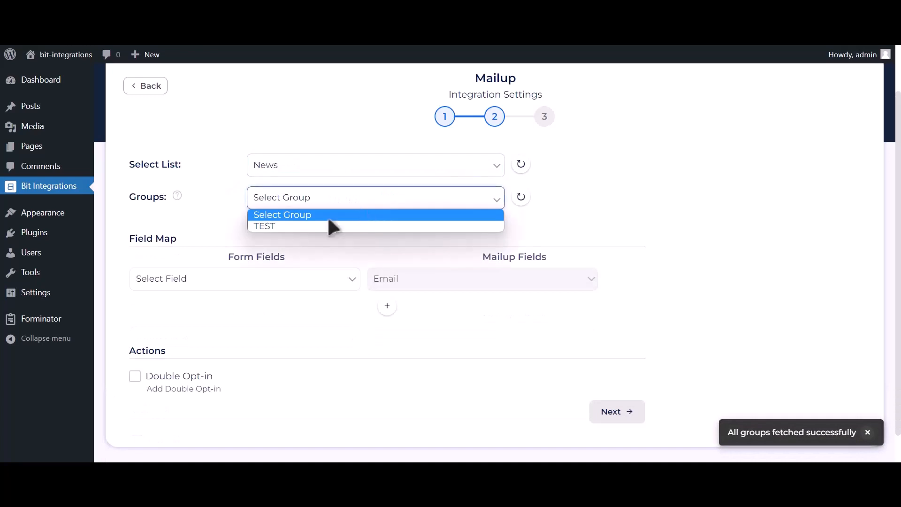
{"action": "left_click", "coordinate": [331, 227]}
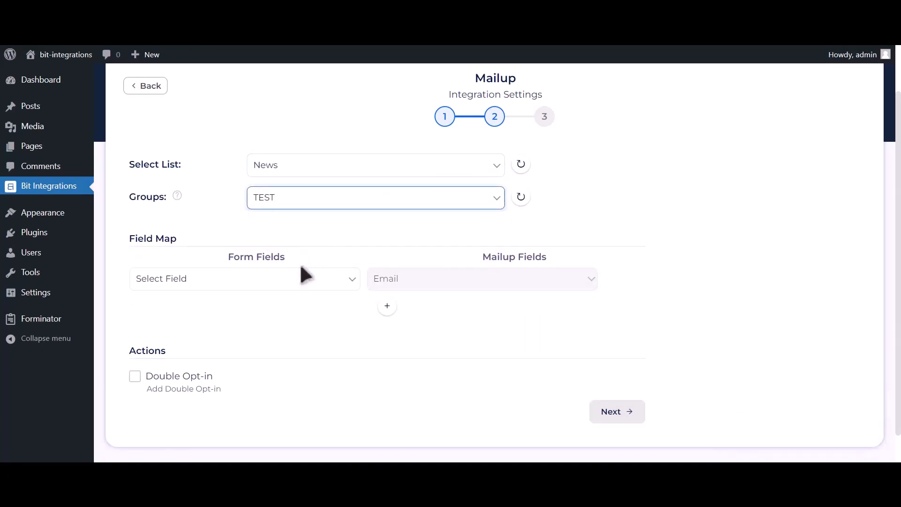
Map the Email Address-1 form field to Email and add another mapping row.
{"action": "left_click", "coordinate": [258, 280]}
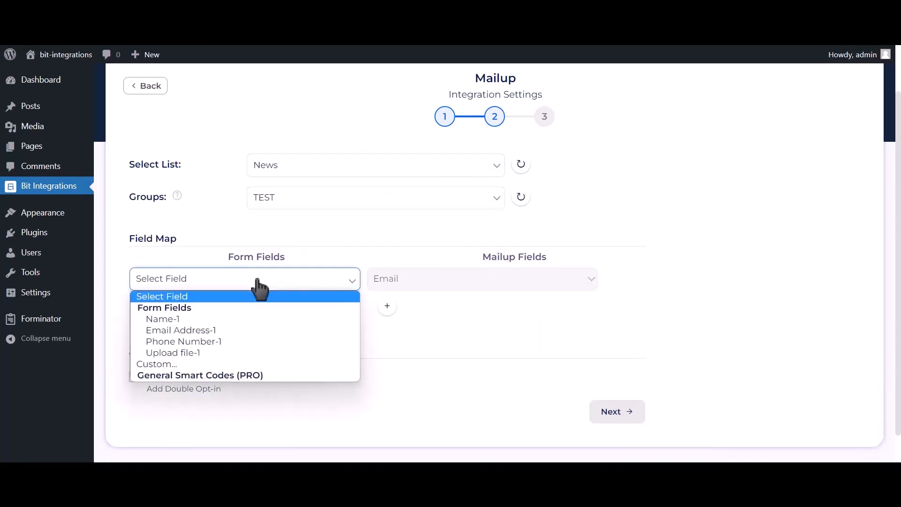
{"action": "left_click", "coordinate": [227, 330]}
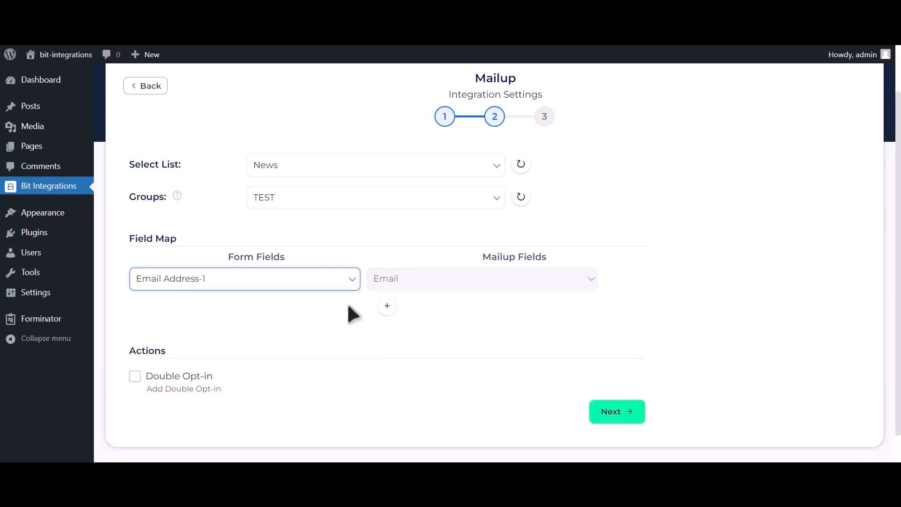
{"action": "scroll", "coordinate": [371, 291], "scroll_direction": "down", "scroll_amount": 1}
{"action": "left_click", "coordinate": [386, 275]}
Map Name-1 to MailUp's Last Name and add a third mapping row.
{"action": "left_click", "coordinate": [311, 278]}
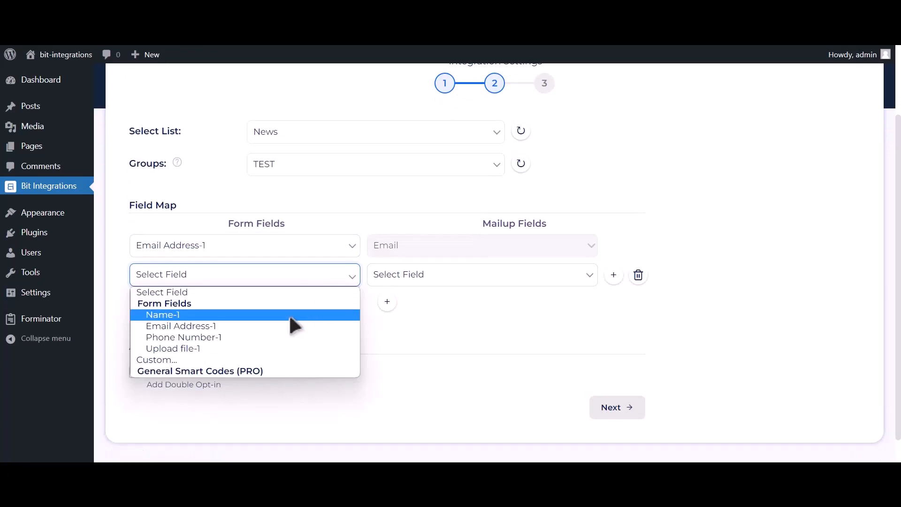
{"action": "left_click", "coordinate": [288, 314]}
{"action": "left_click", "coordinate": [408, 278]}
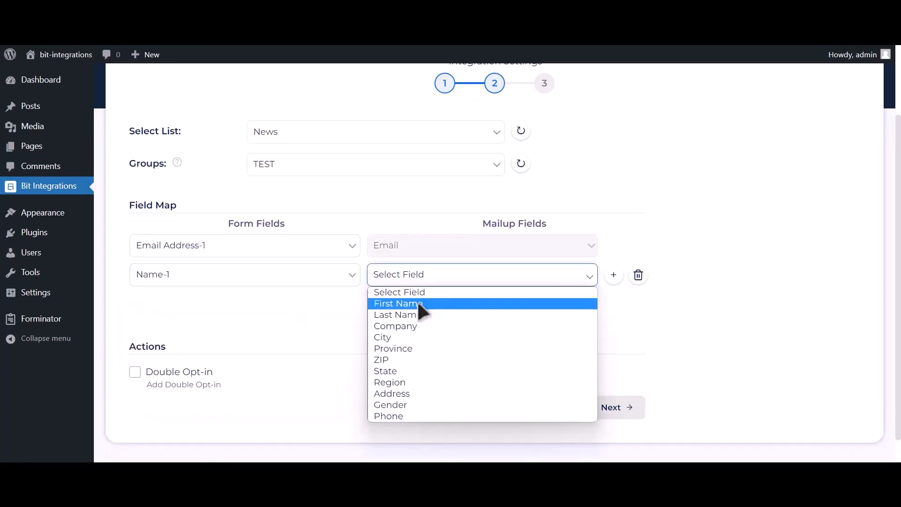
{"action": "left_click", "coordinate": [415, 315]}
{"action": "left_click", "coordinate": [388, 303]}
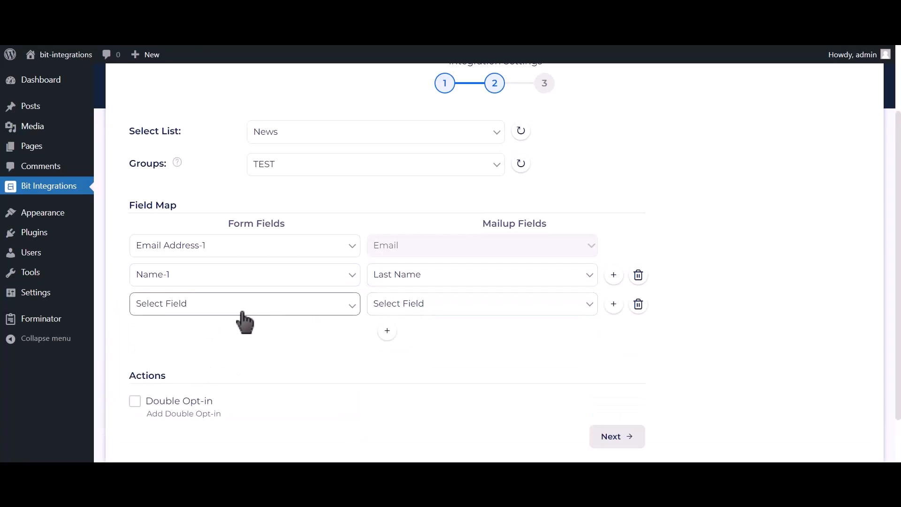
Map Phone Number-1 to MailUp's Phone, then finish and save the integration.
{"action": "left_click", "coordinate": [243, 312]}
{"action": "left_click", "coordinate": [212, 363]}
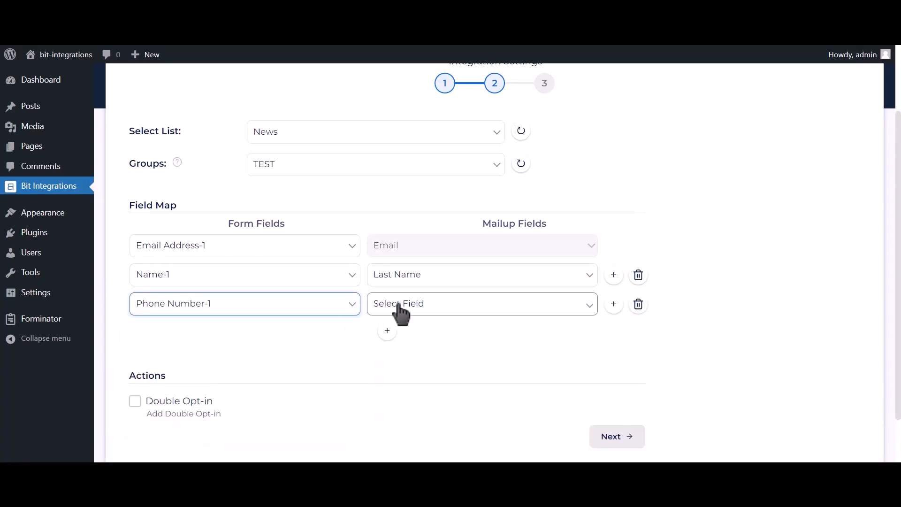
{"action": "left_click", "coordinate": [399, 306]}
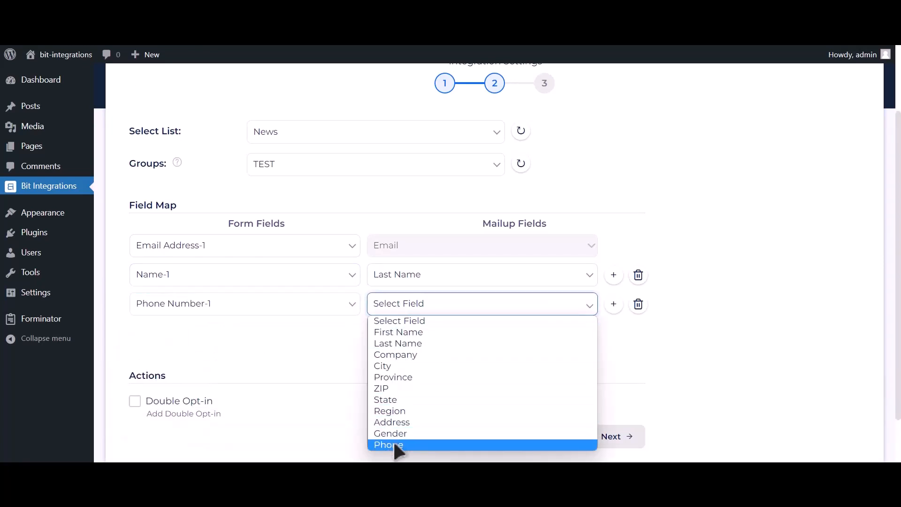
{"action": "left_click", "coordinate": [394, 445]}
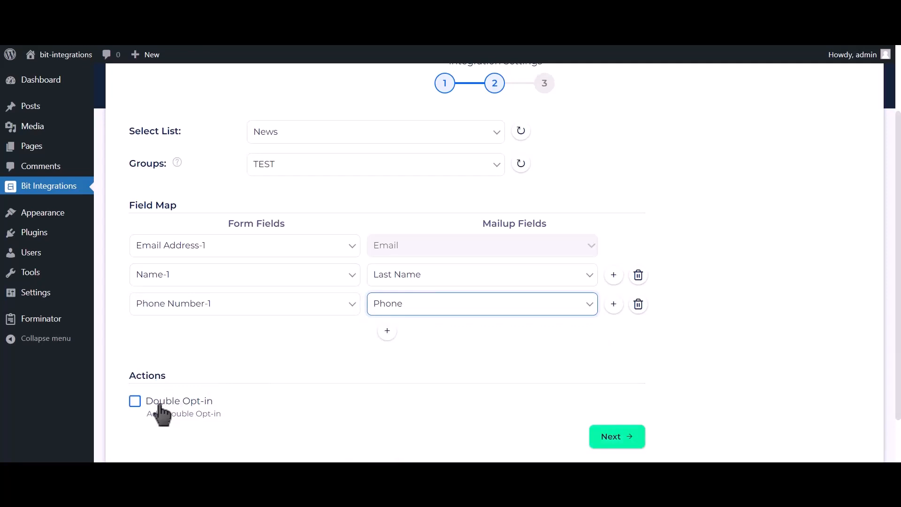
{"action": "left_click", "coordinate": [627, 438]}
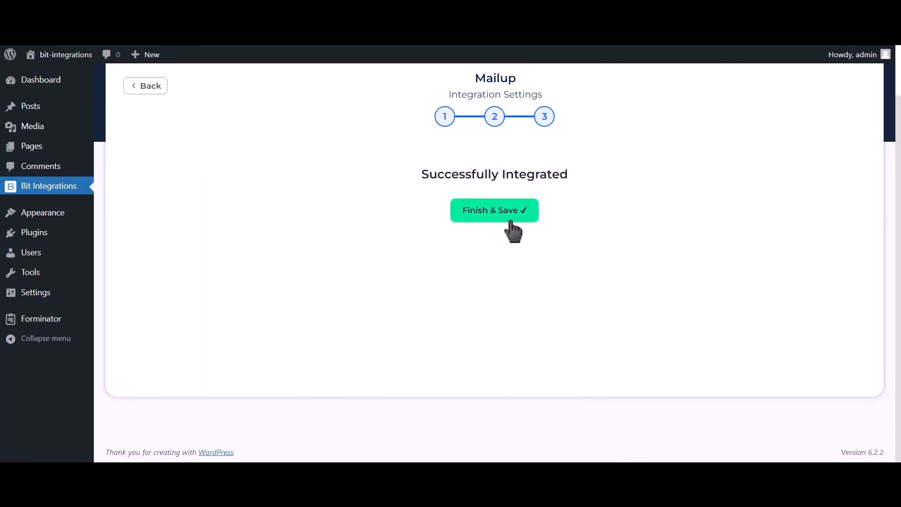
{"action": "left_click", "coordinate": [513, 231]}
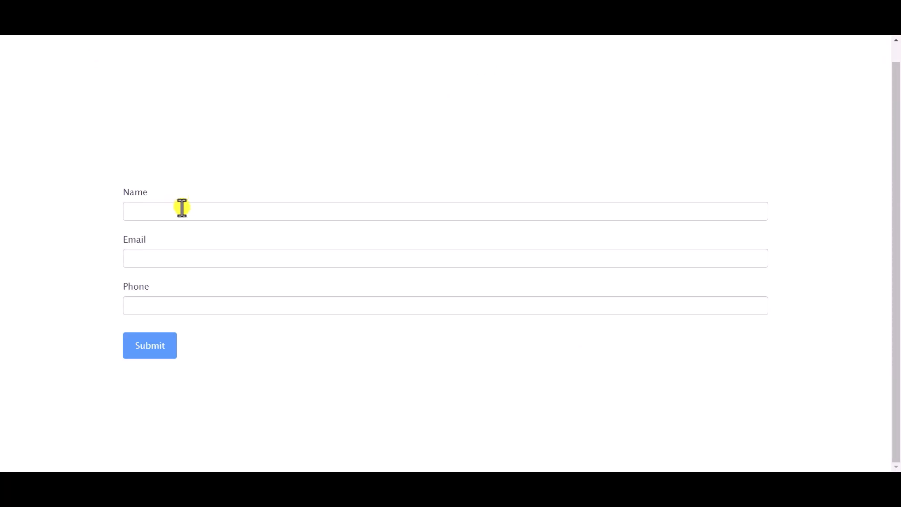
Submit the contact form with name 'Bit Integrations', a test e-mail address and phone number.
{"action": "left_click", "coordinate": [183, 213]}
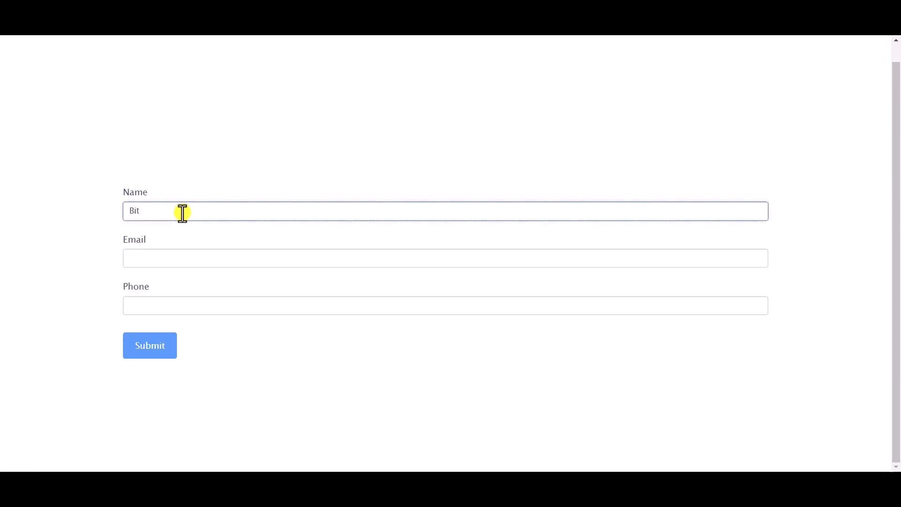
{"action": "type", "text": "Bit Integrations"}
{"action": "left_click", "coordinate": [201, 262]}
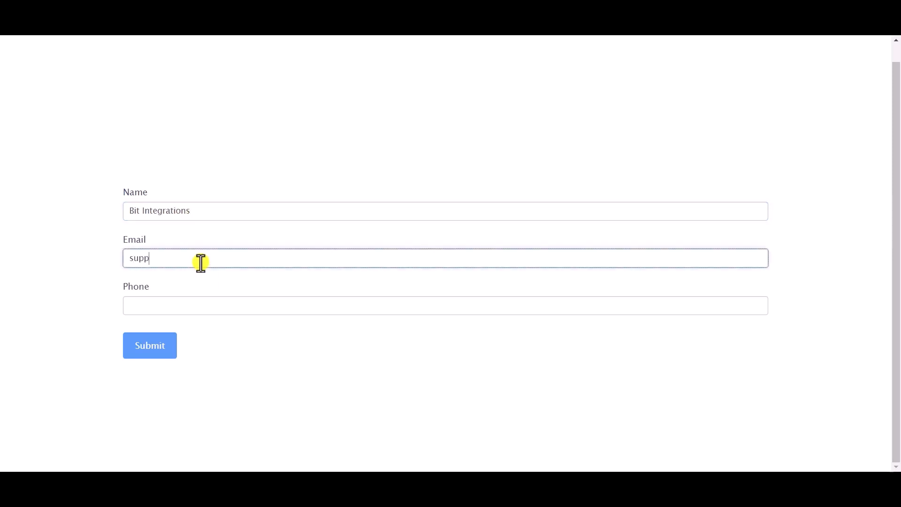
{"action": "left_click", "coordinate": [207, 305]}
{"action": "type", "text": "444"}
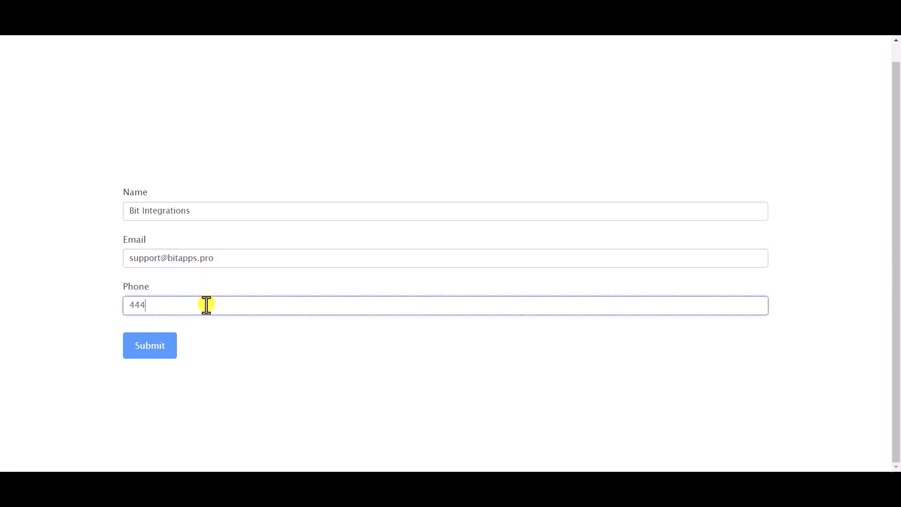
{"action": "type", "text": "555666"}
{"action": "left_click", "coordinate": [151, 342]}
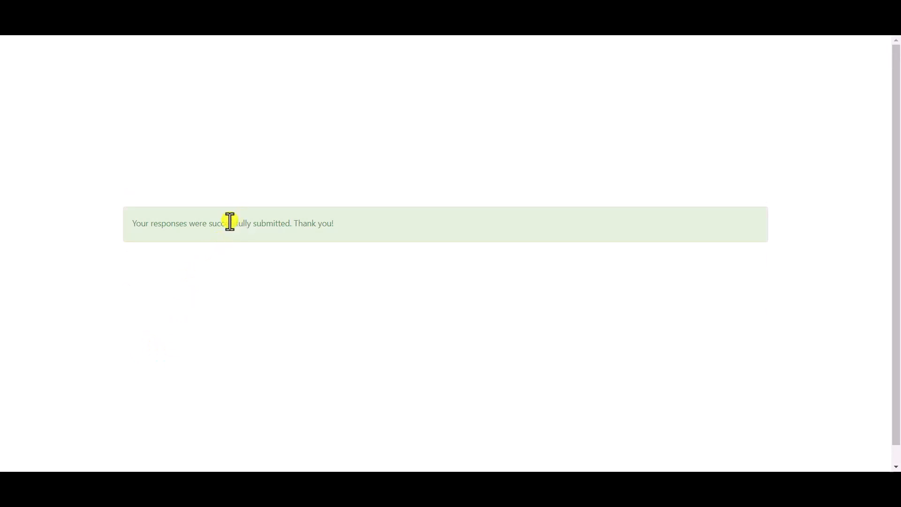
{"action": "triple_click", "coordinate": [230, 221]}
{"action": "left_click", "coordinate": [346, 146]}
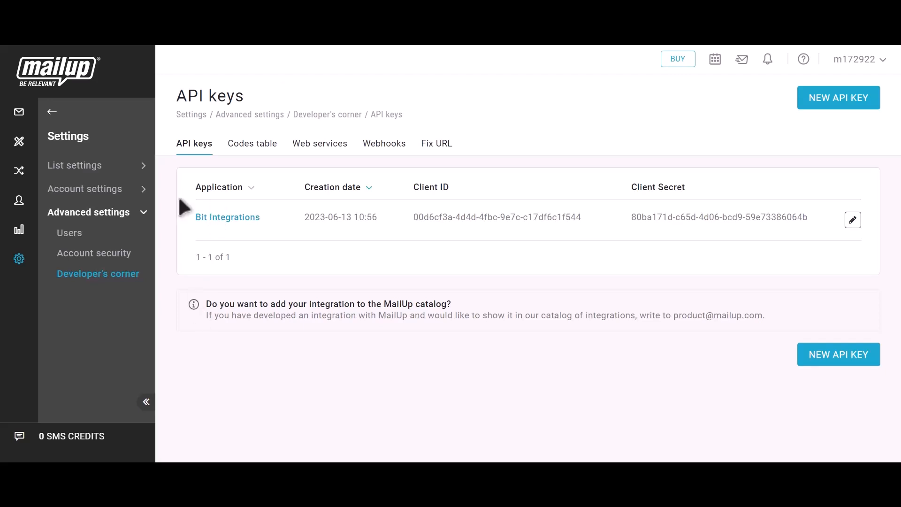
Open MailUp's subscribed Email recipients and check the new Bit Integrations subscriber's e-mail and last name.
{"action": "left_click", "coordinate": [51, 112]}
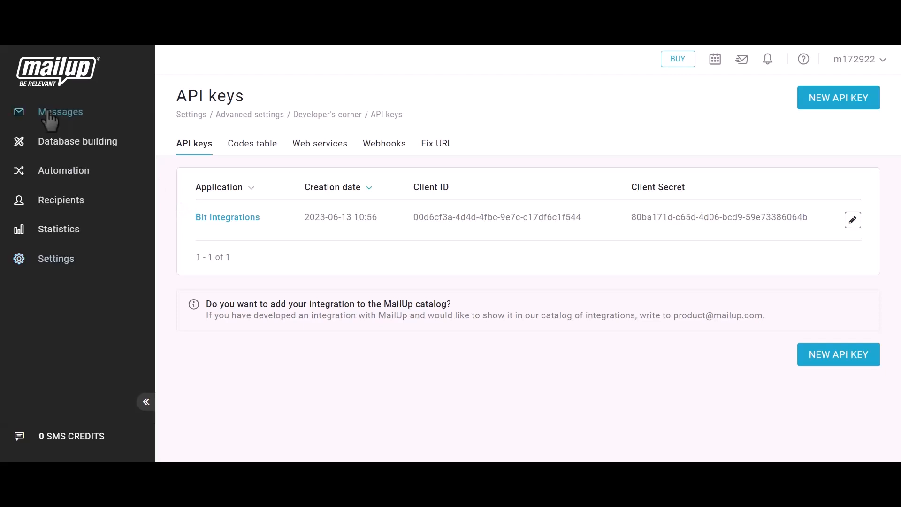
{"action": "left_click", "coordinate": [56, 201]}
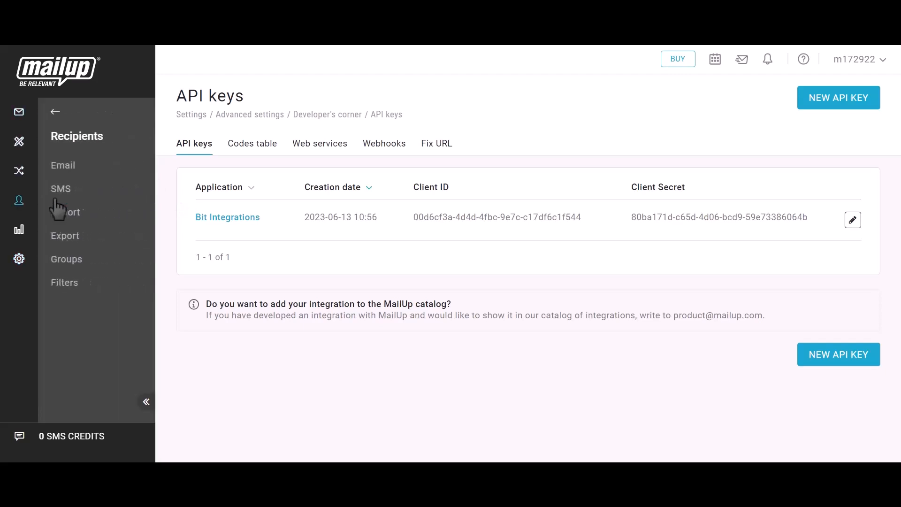
{"action": "left_click", "coordinate": [65, 169]}
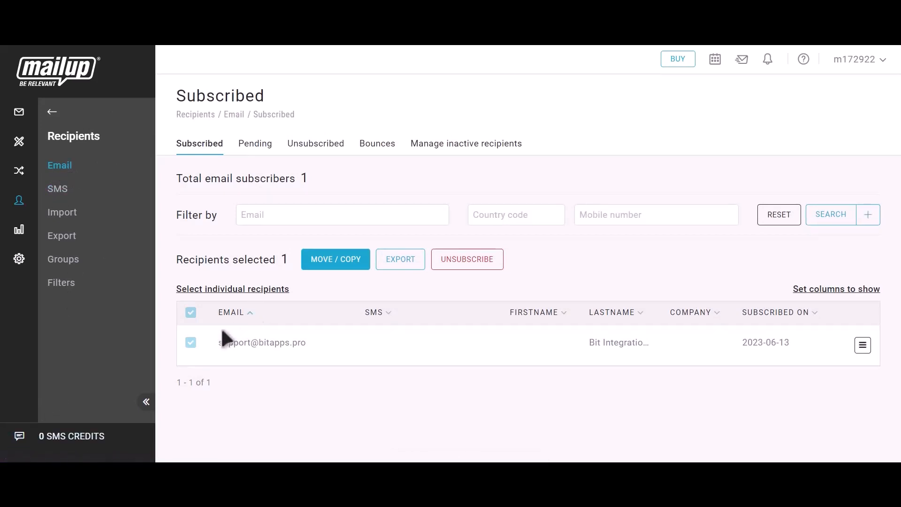
{"action": "left_click_drag", "start_coordinate": [214, 342], "coordinate": [310, 342]}
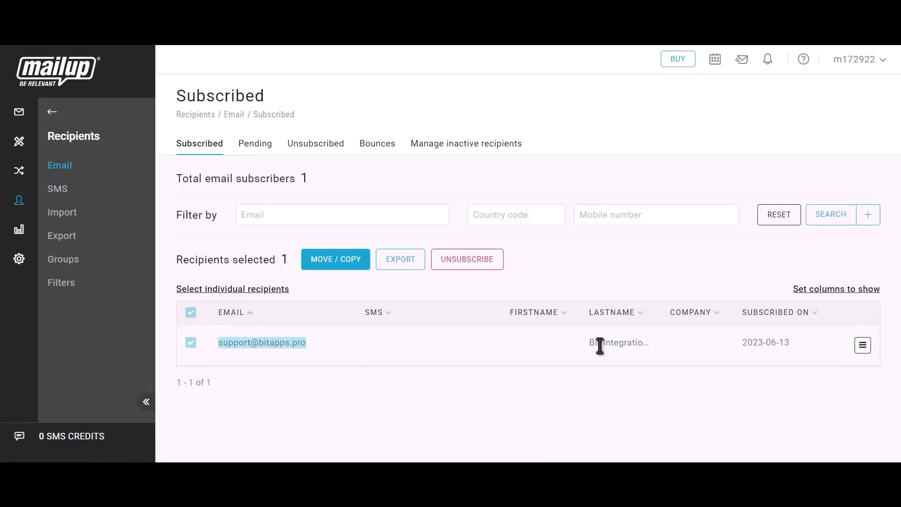
{"action": "left_click_drag", "start_coordinate": [586, 343], "coordinate": [655, 345]}
{"action": "left_click", "coordinate": [660, 347]}
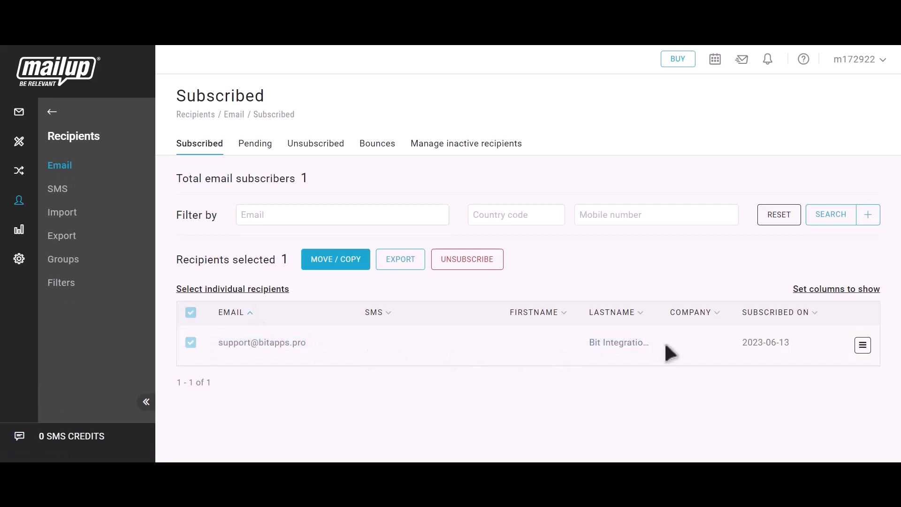